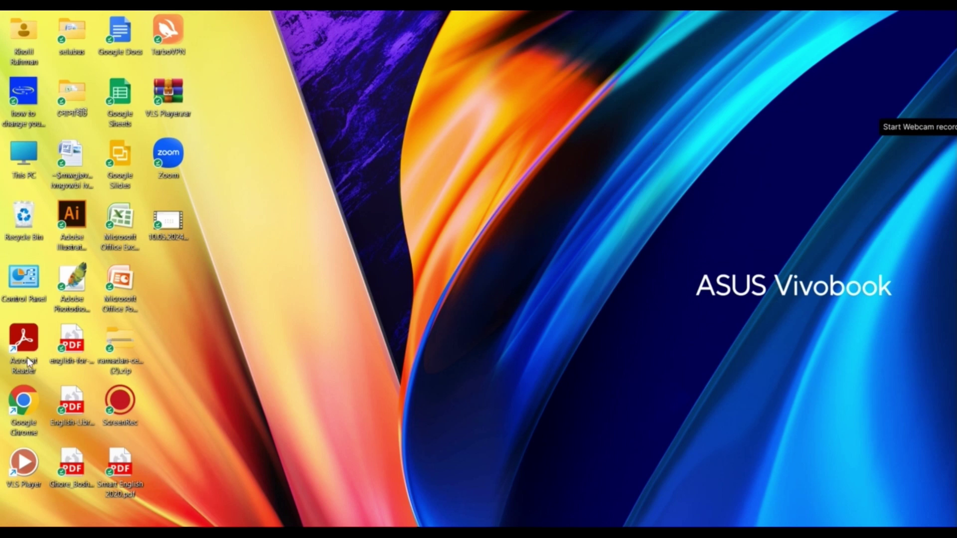
Step: Launch Google Chrome and load the chatgpt.com website
double_click(22, 403)
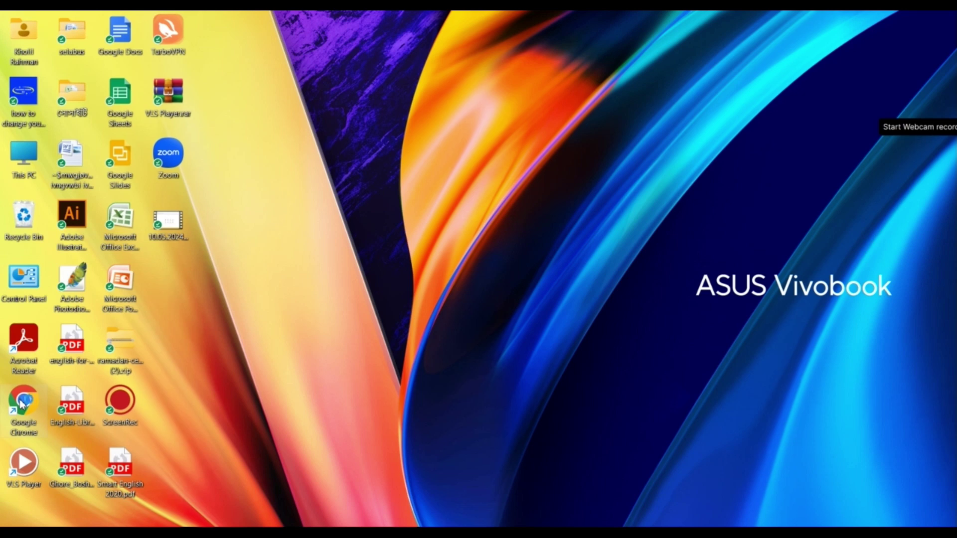
click(319, 245)
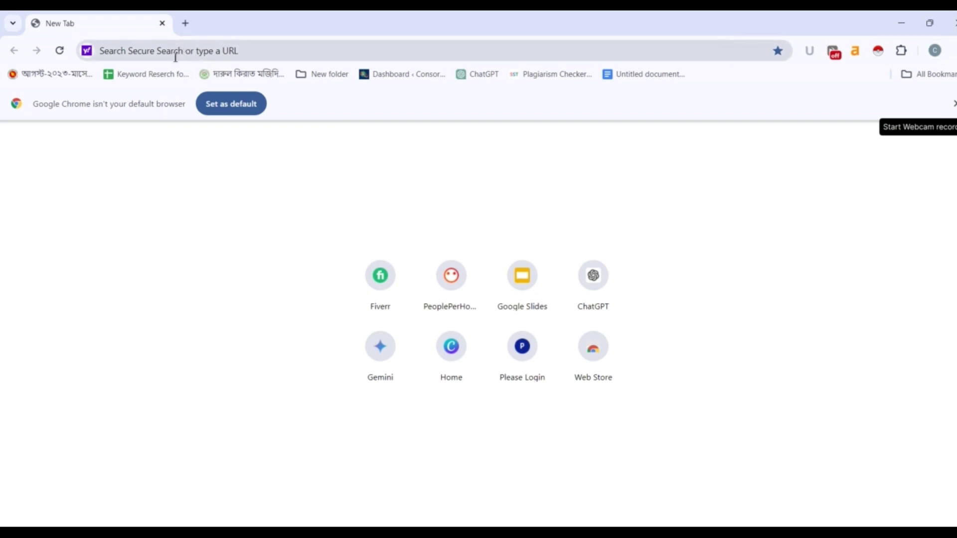
click(175, 56)
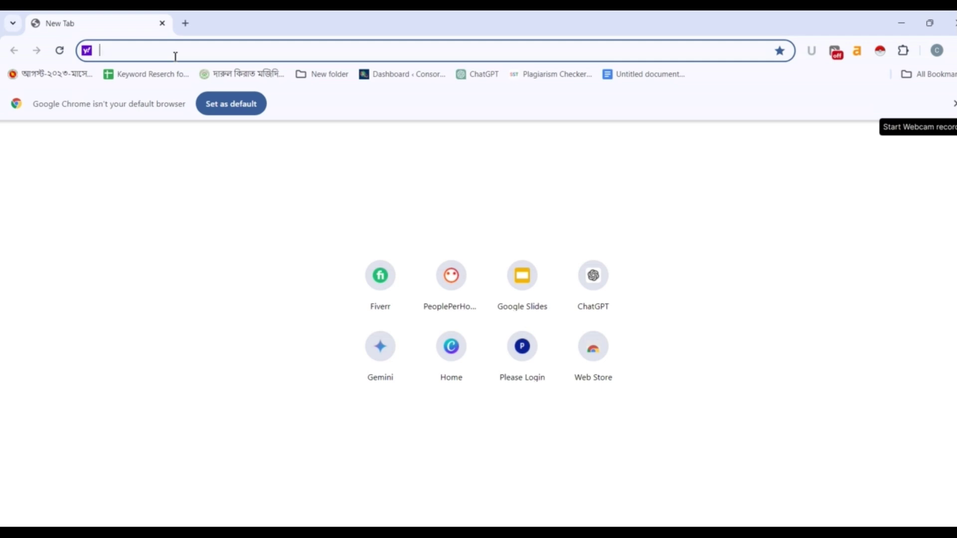
text(c)
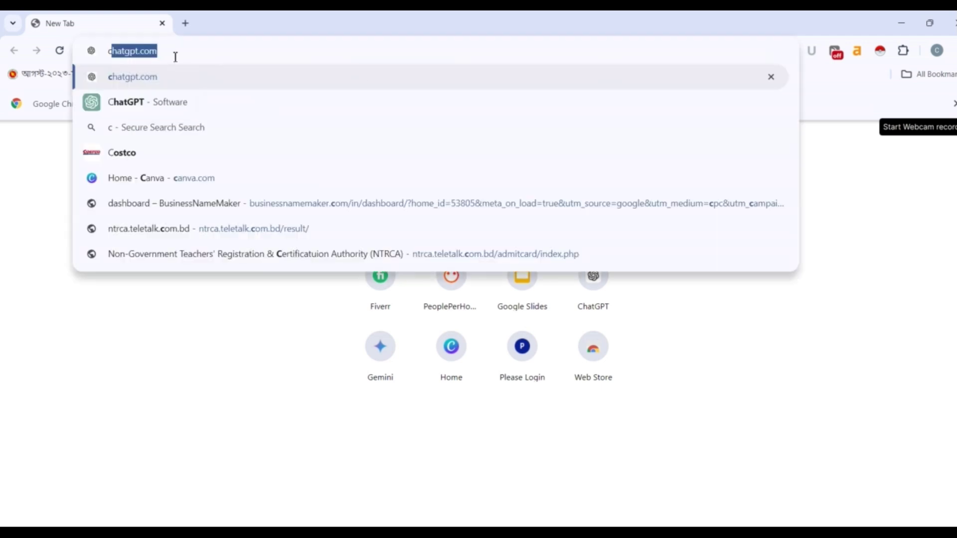
text(hatgpt.c)
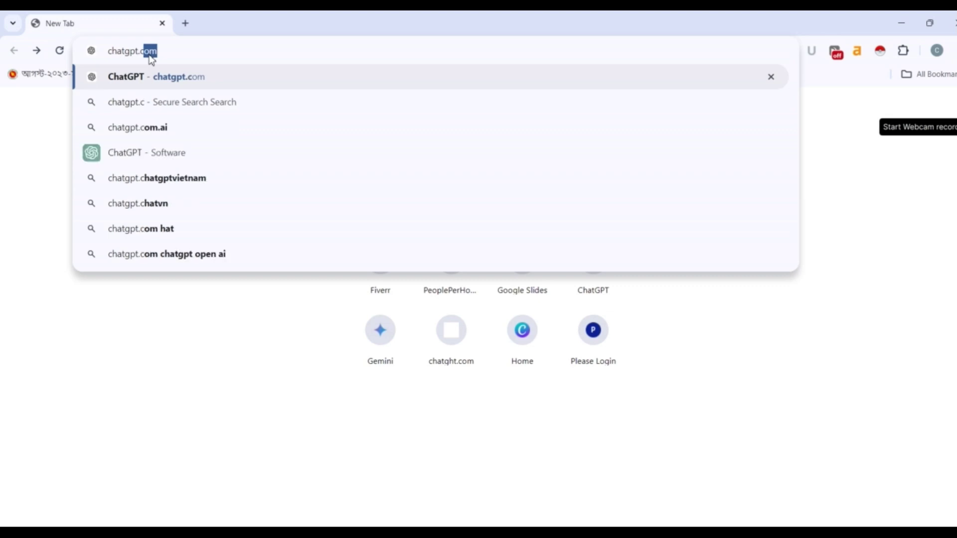
text(om)
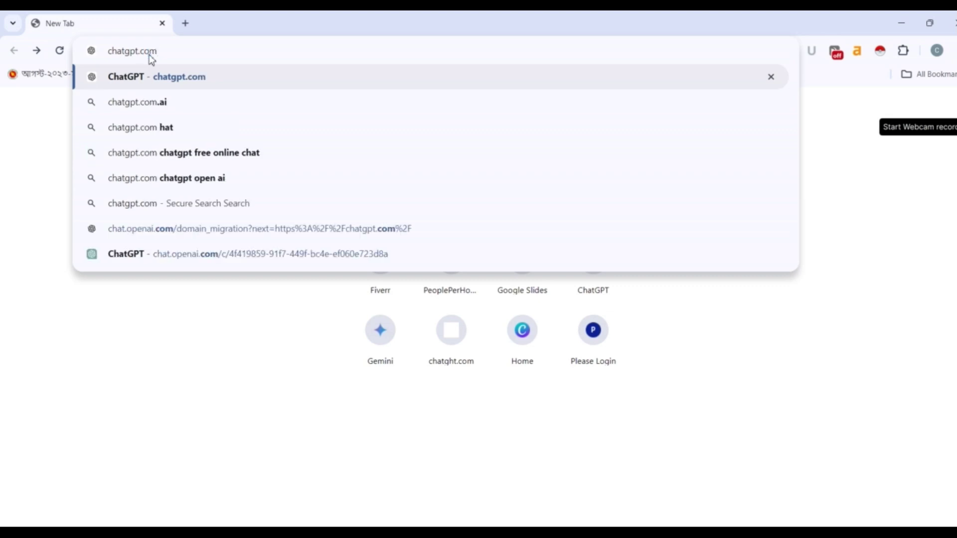
text(\)
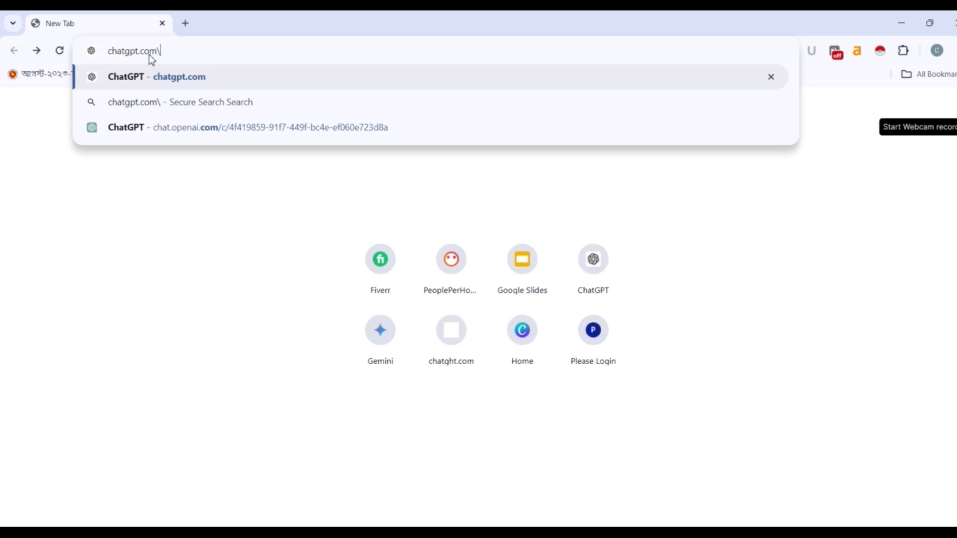
key(BackSpace)
key(Return)
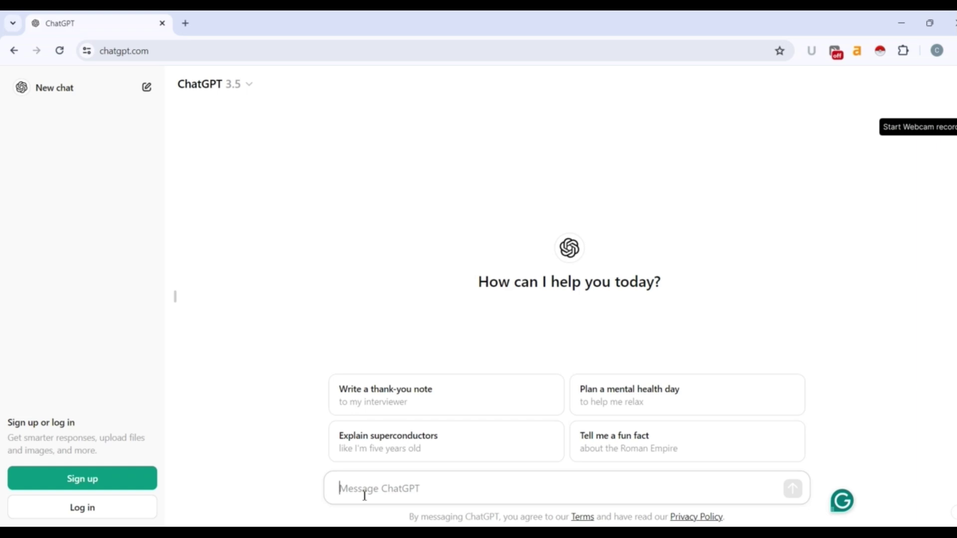
Step: Send ChatGPT the greeting "hi", followed by the spelling-corrected prompt "please right about india"
text(hi)
key(Return)
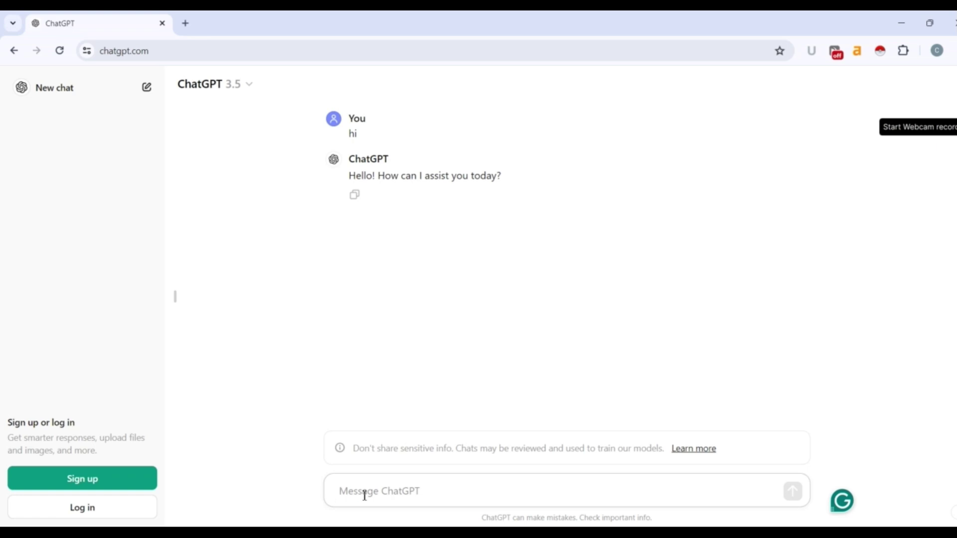
text(please right about india)
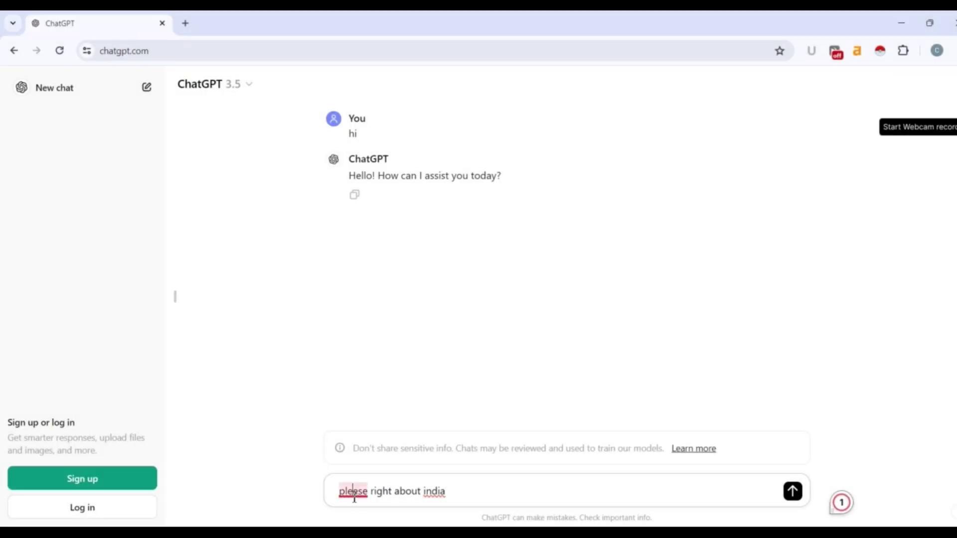
mouse_move(355, 493)
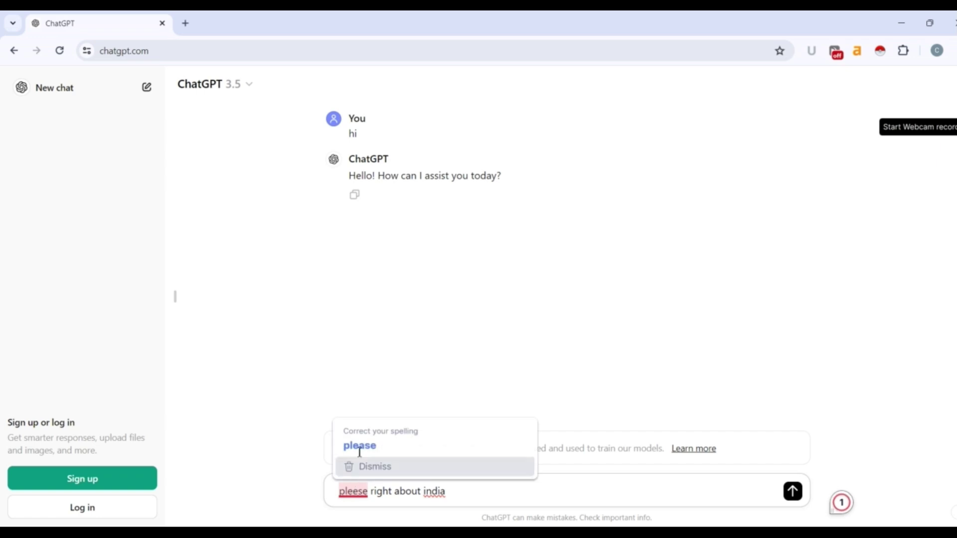
click(357, 444)
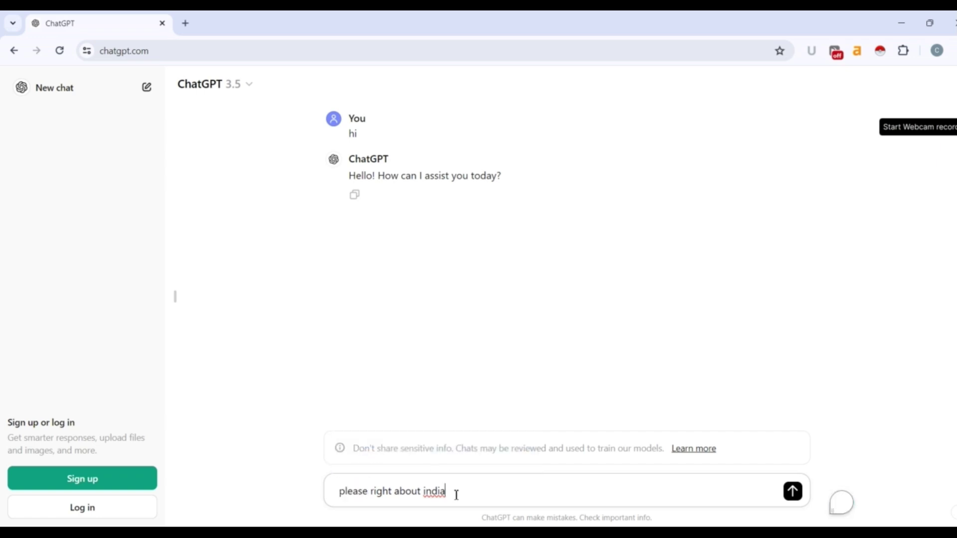
key(Return)
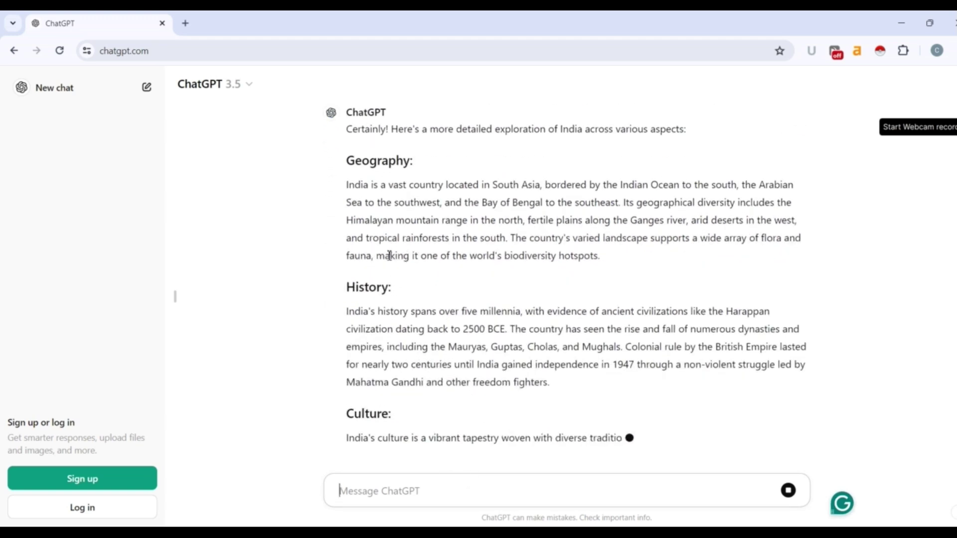
Step: Read through ChatGPT's answer about India, from the Geography section down to Future Outlook
drag(342, 143, 422, 128)
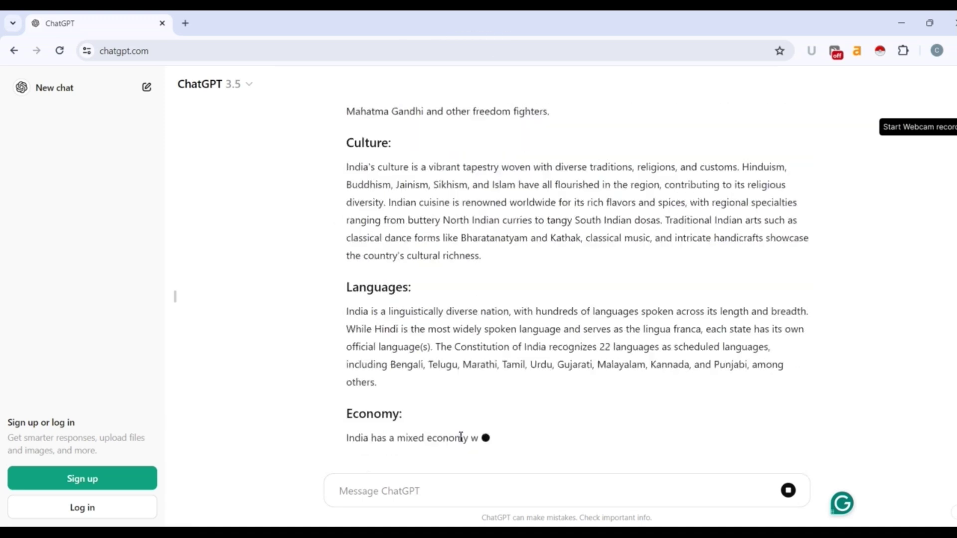
scroll(402, 358, up, 6)
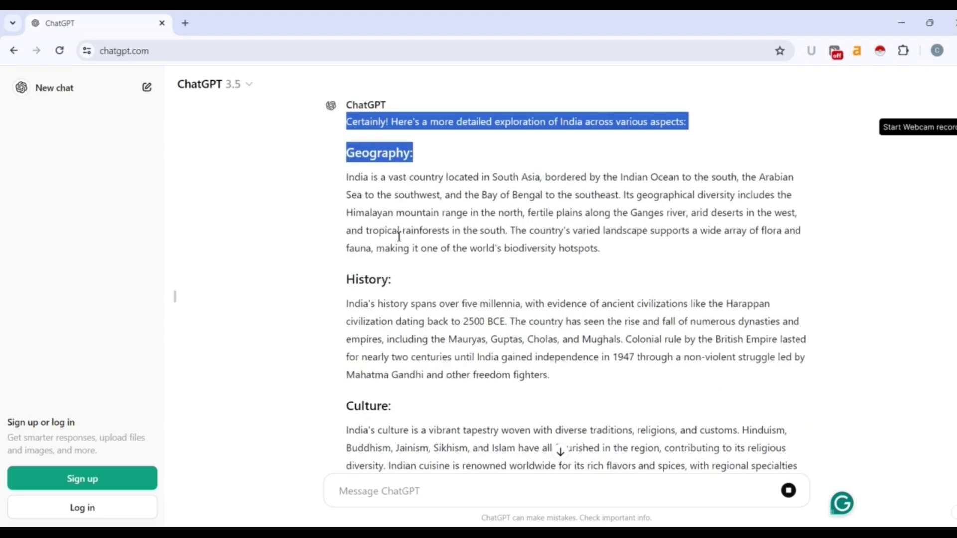
scroll(428, 368, down, 7)
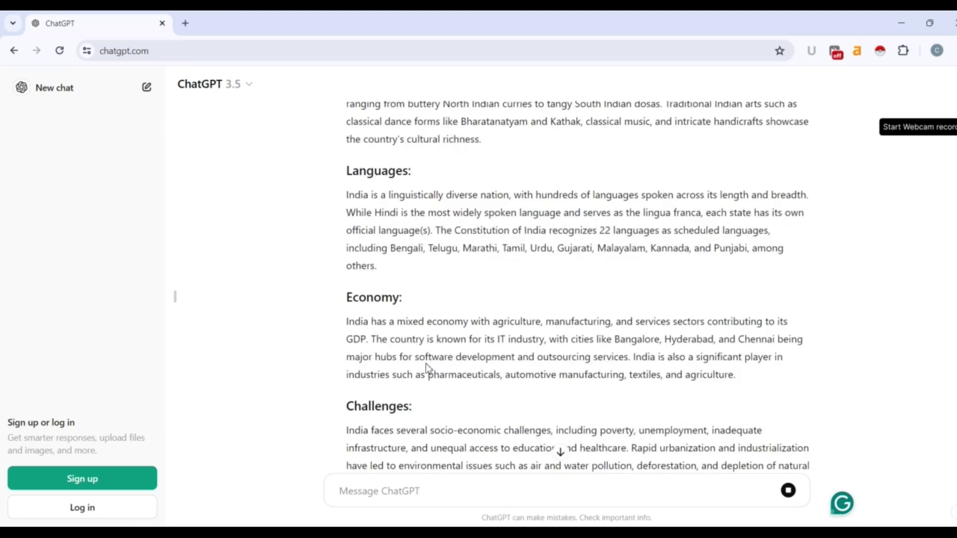
scroll(426, 374, down, 4)
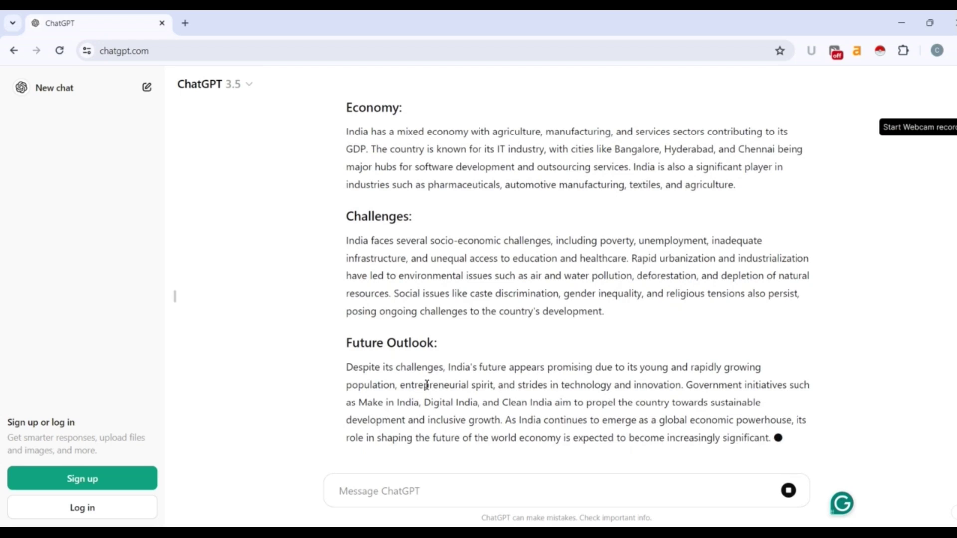
click(402, 492)
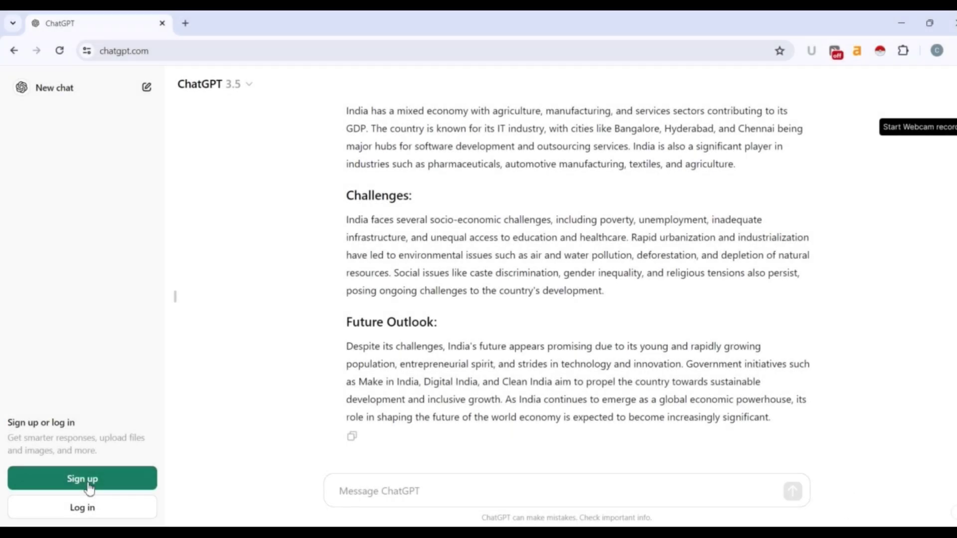
Step: Open the ChatGPT sign-up page and clear the prefilled e-mail address to view the account creation options
click(88, 482)
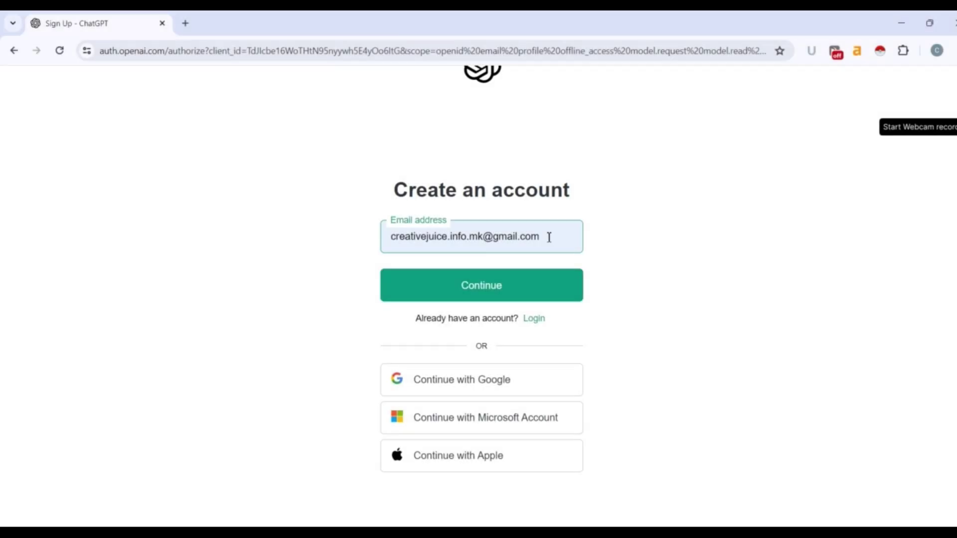
key(ctrl+a)
key(BackSpace)
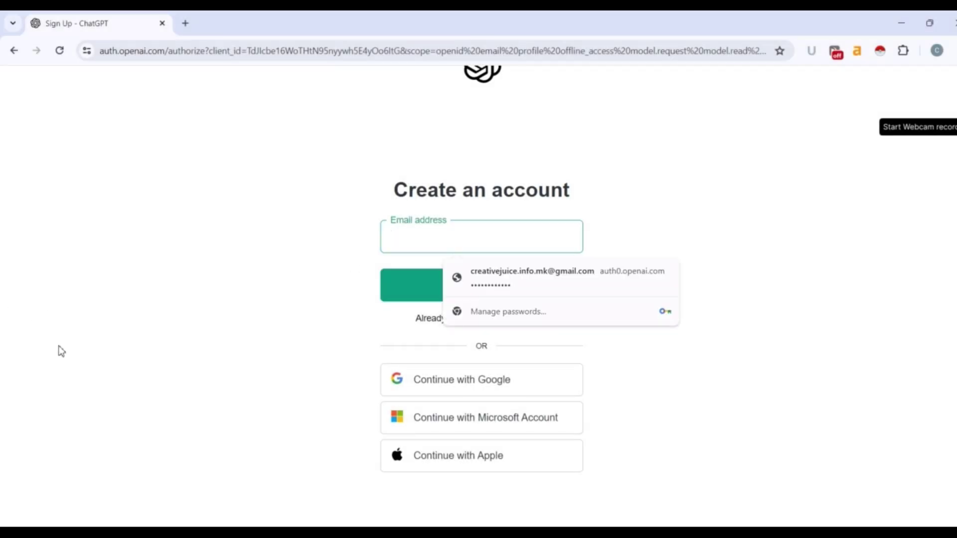
click(3, 431)
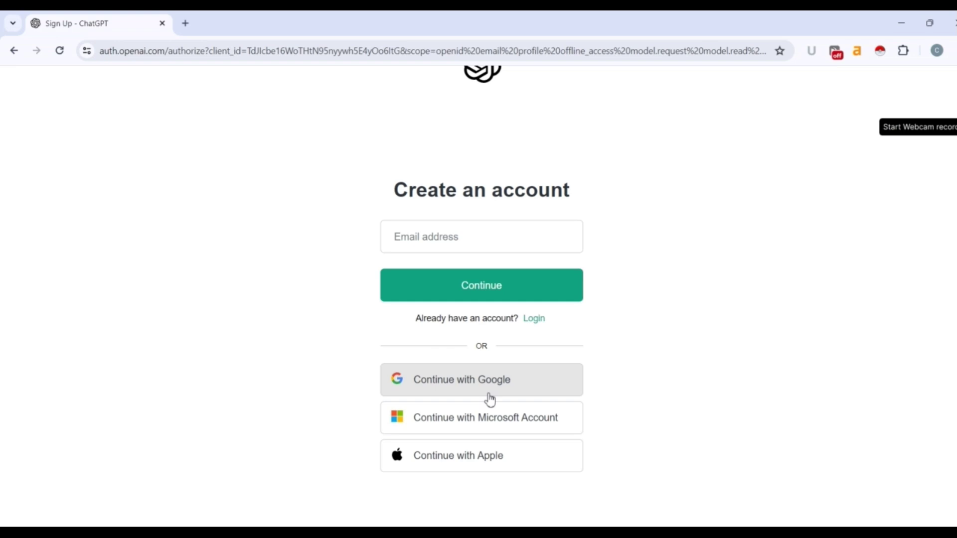
Step: Return from sign-up to the ChatGPT start page and highlight the 3.5 version number in the model name
click(14, 52)
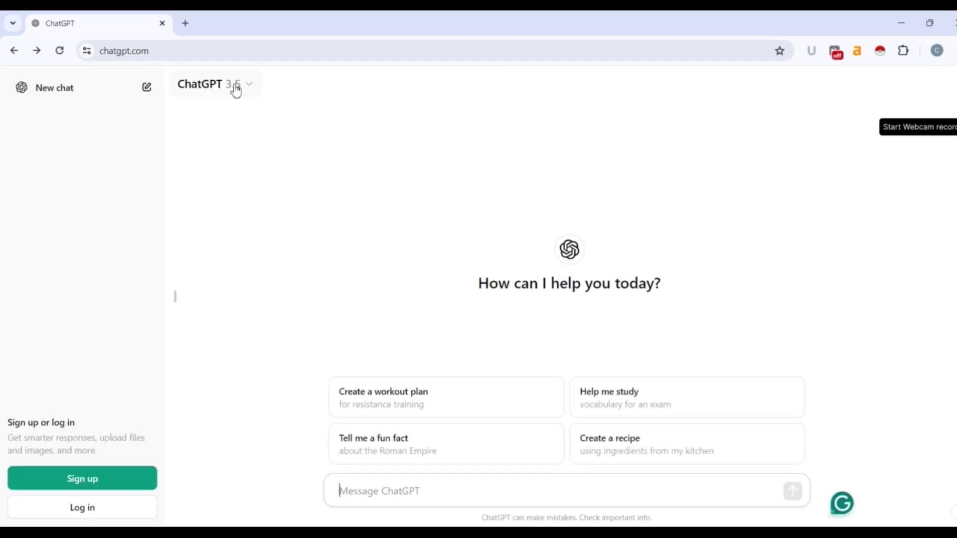
double_click(238, 86)
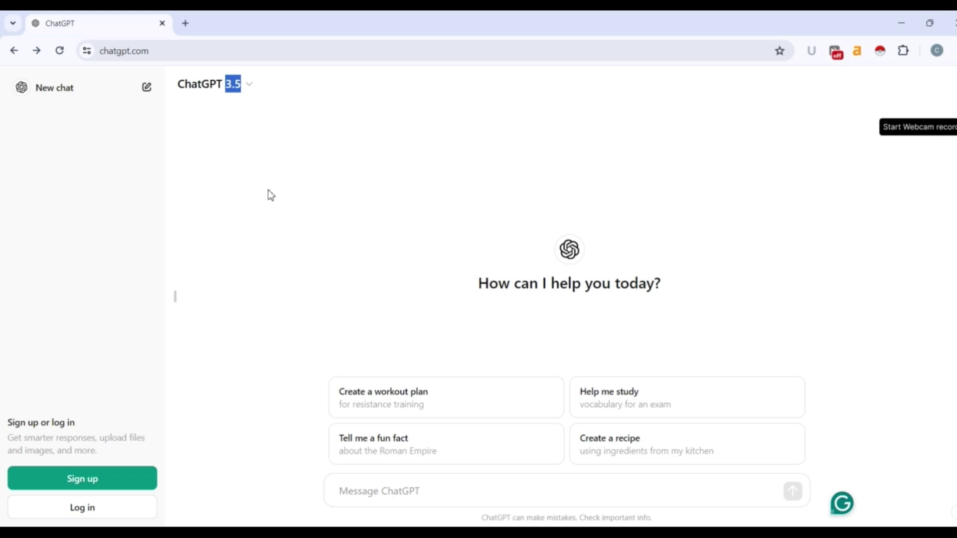
click(261, 205)
Step: Load bard.google.com in a new browser tab
click(186, 24)
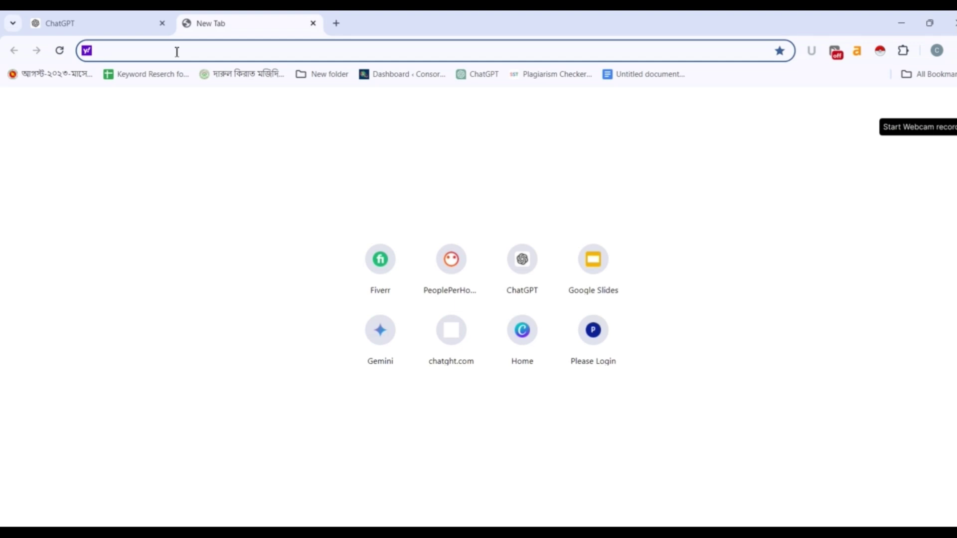
text(bar)
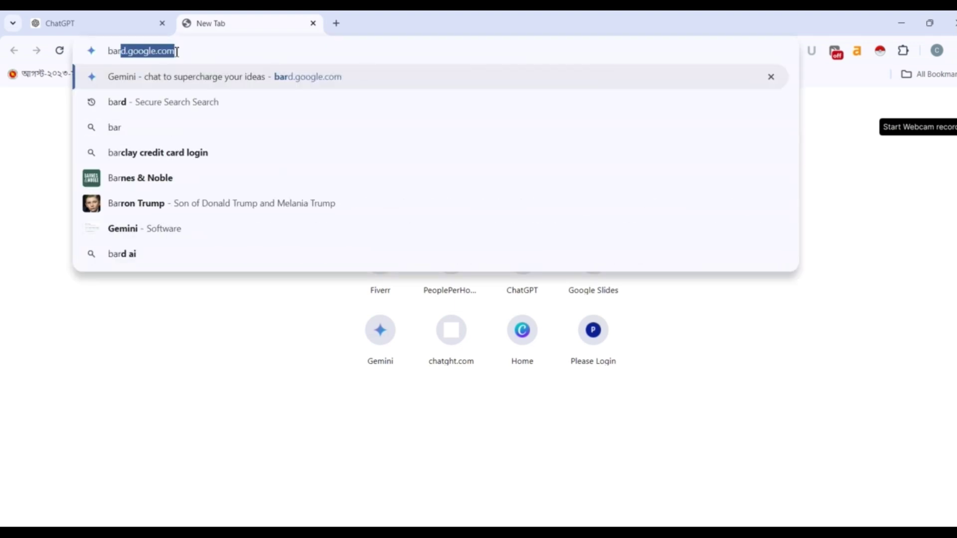
text(d.g)
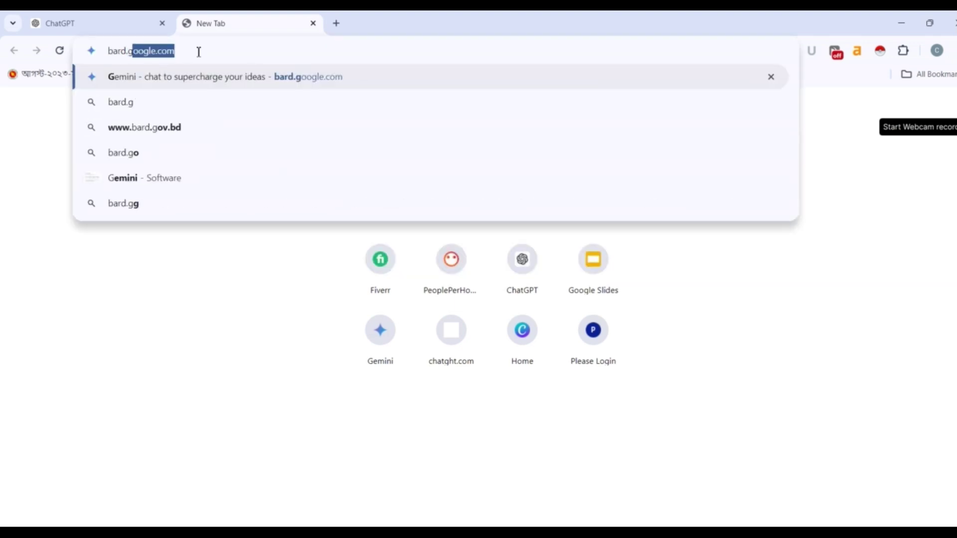
click(199, 52)
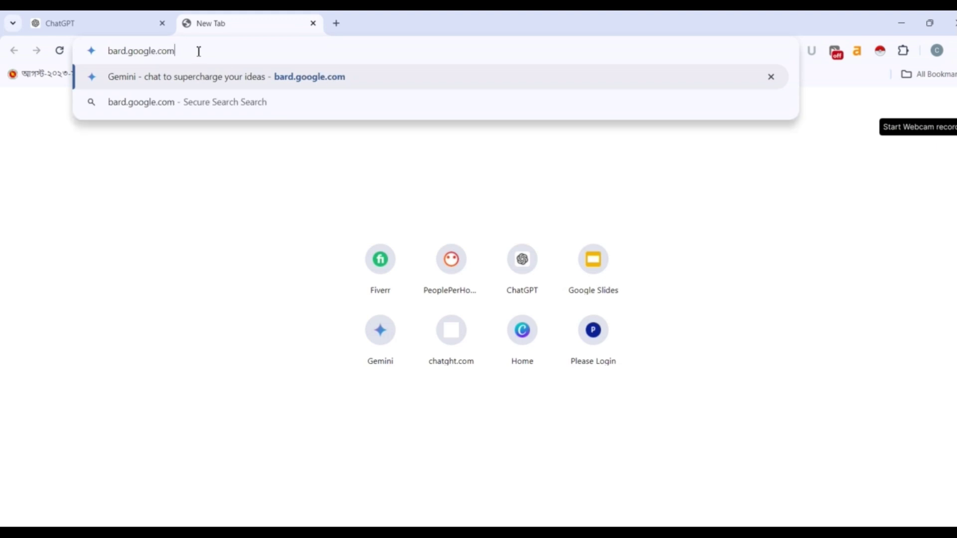
key(Return)
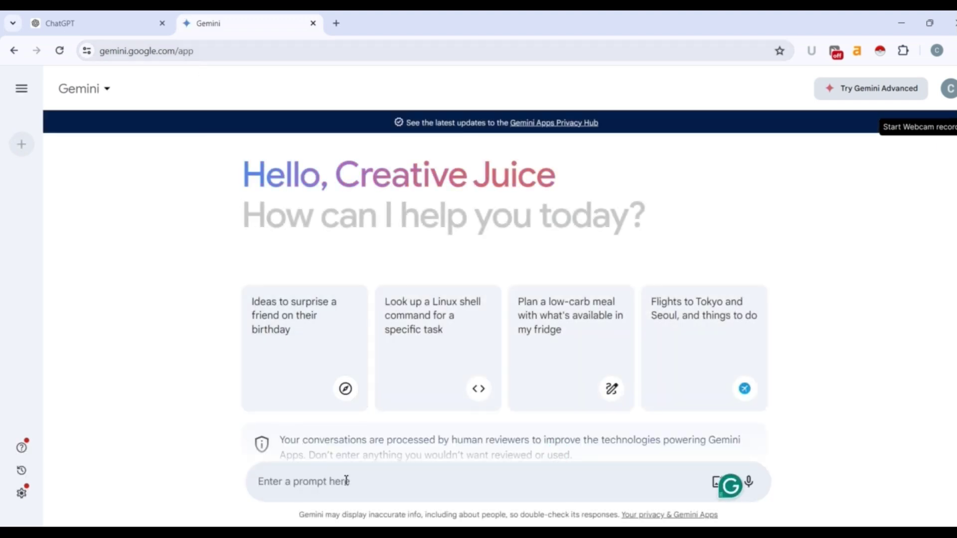
Step: Send Gemini the prompt "Please tall me about Dhaka"
scroll(276, 399, down, 1)
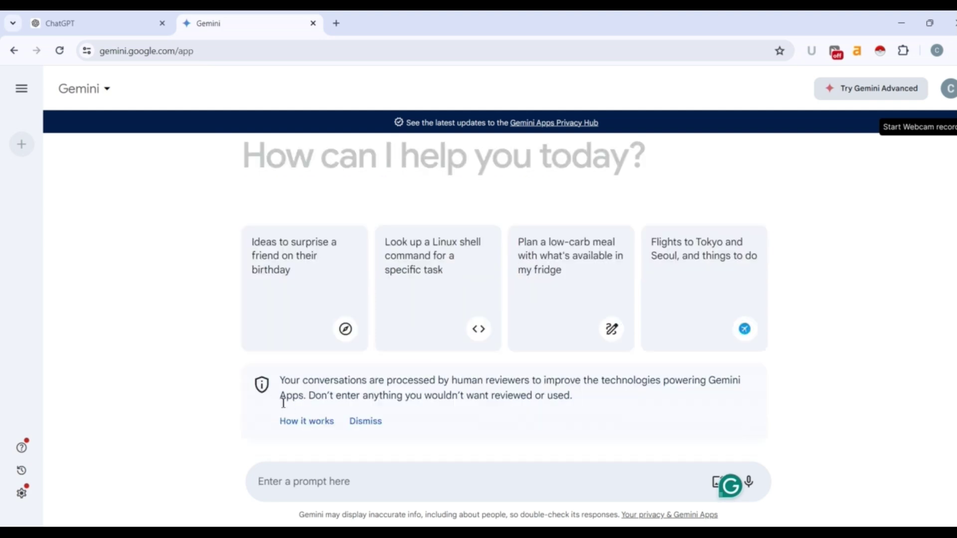
click(330, 495)
text(Please tall me about)
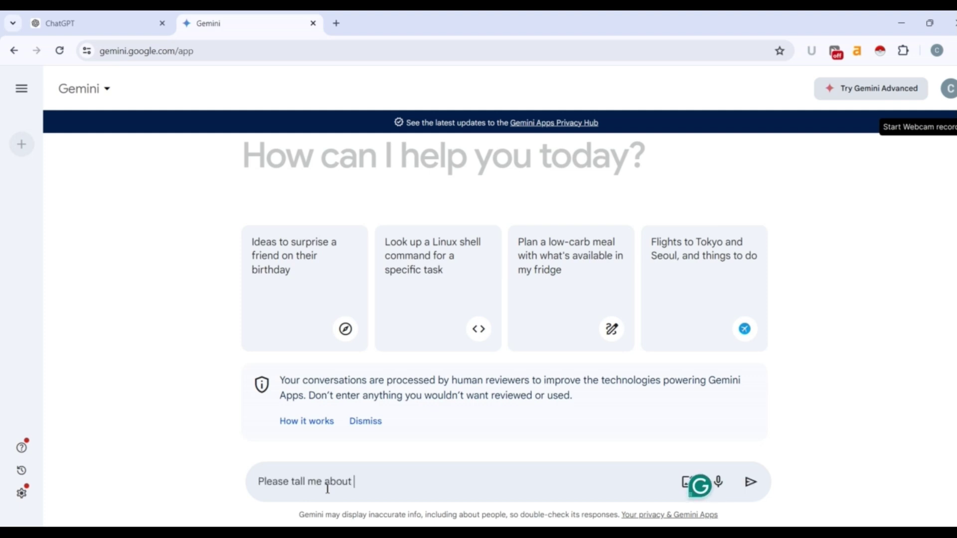
text( D)
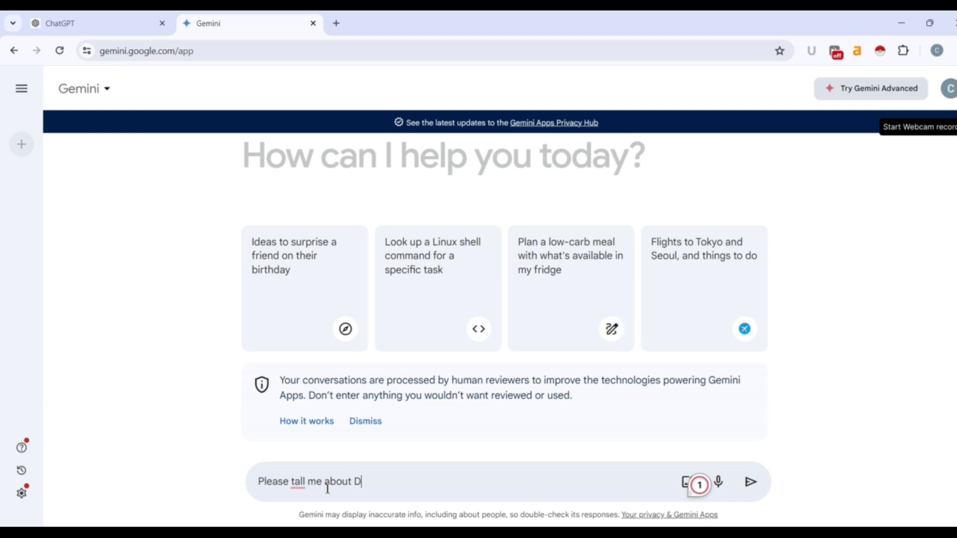
text(haka)
key(Return)
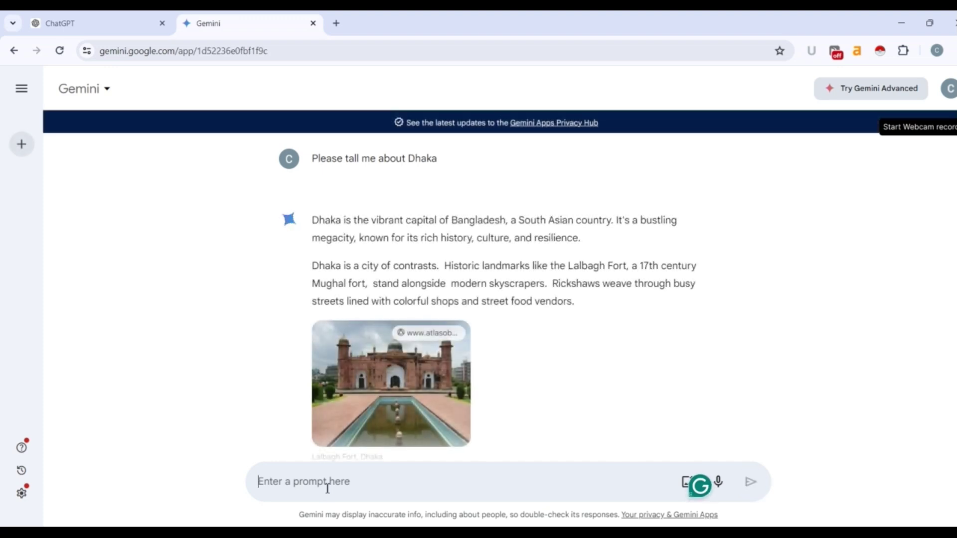
Step: Double-check Gemini's answer about Dhaka with Google Search and dismiss the explanation popup
scroll(456, 408, down, 4)
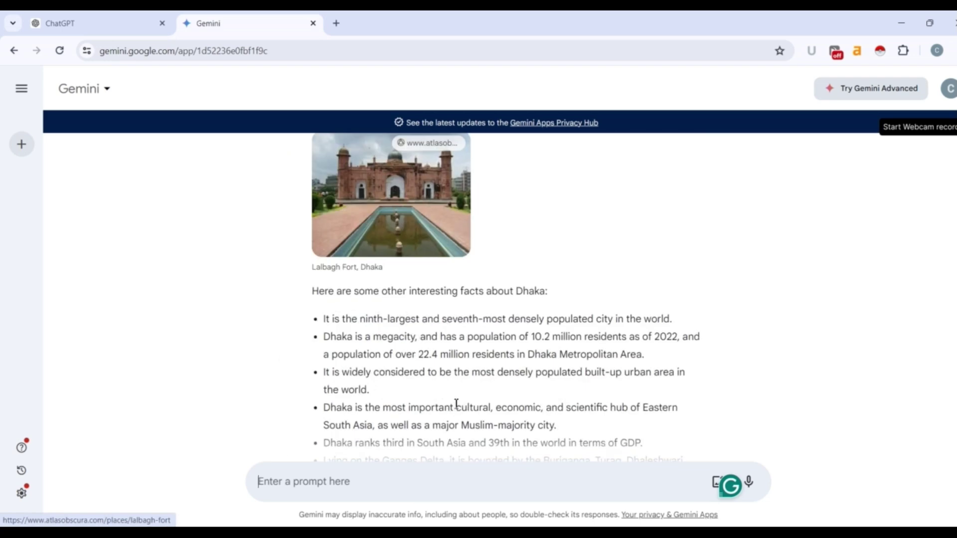
scroll(456, 401, up, 2)
scroll(513, 313, down, 7)
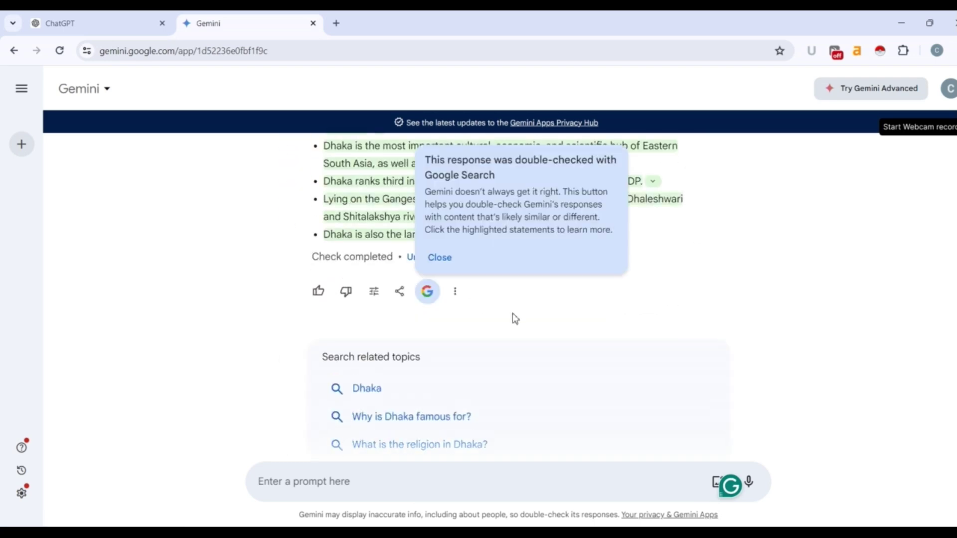
click(273, 257)
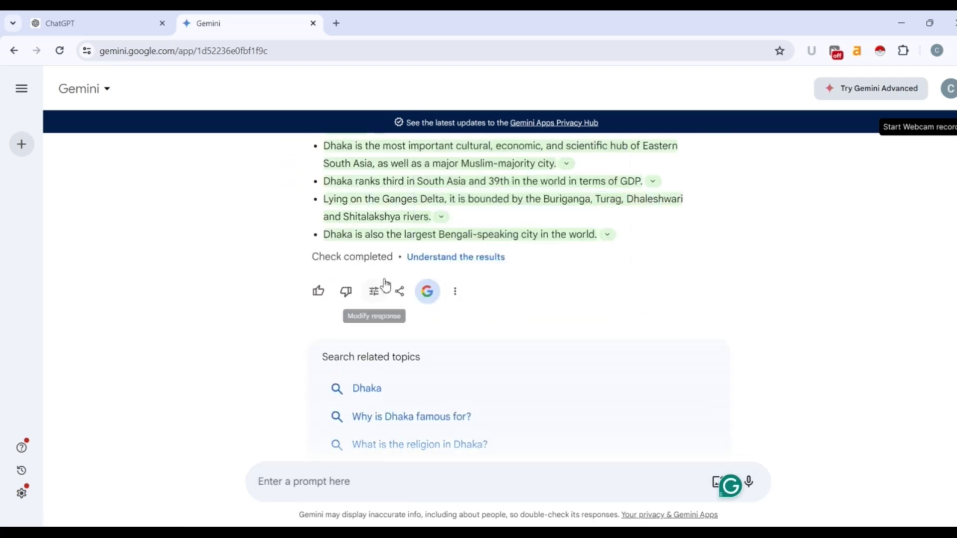
Step: Review the Dhaka answer from its start, including the image, highlighted statements and related search topics
scroll(379, 284, up, 10)
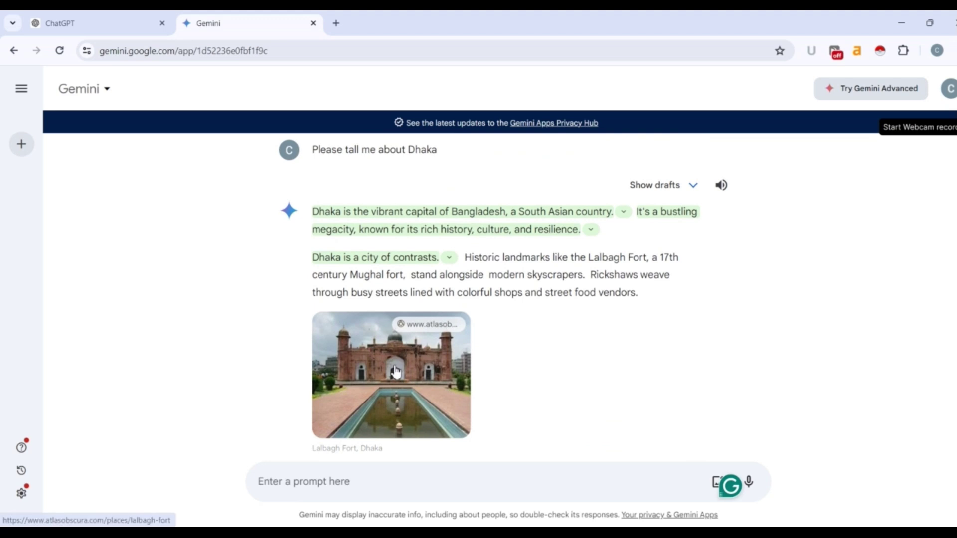
scroll(379, 349, down, 3)
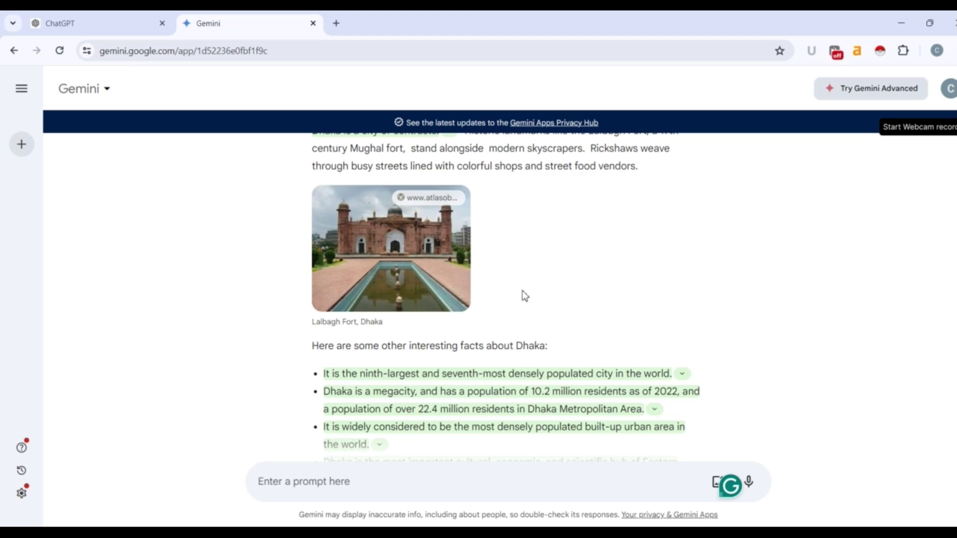
scroll(525, 296, down, 1)
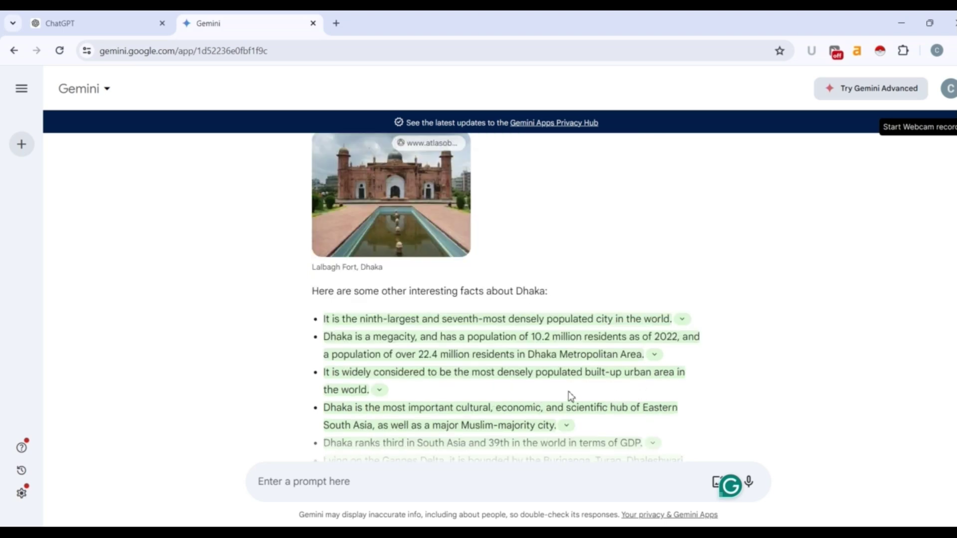
scroll(571, 394, down, 3)
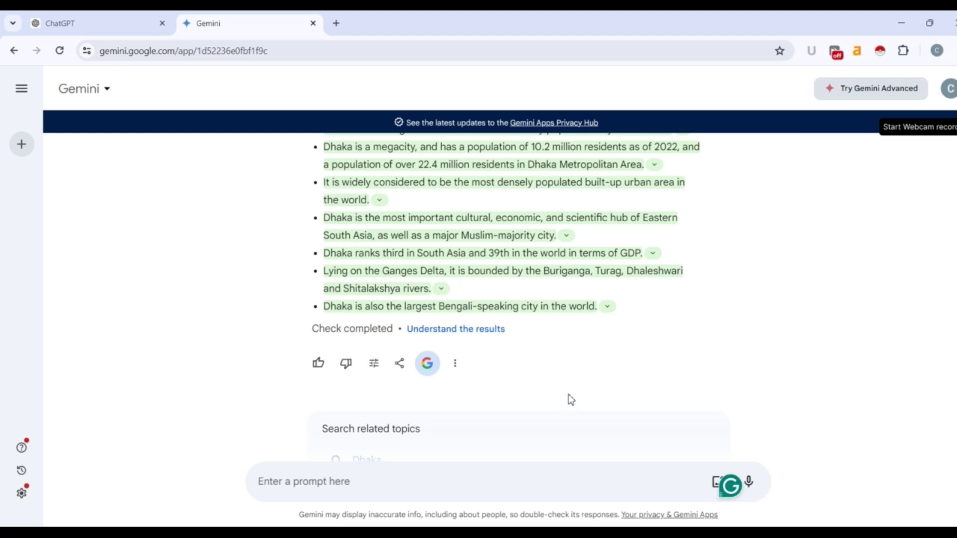
scroll(571, 399, down, 2)
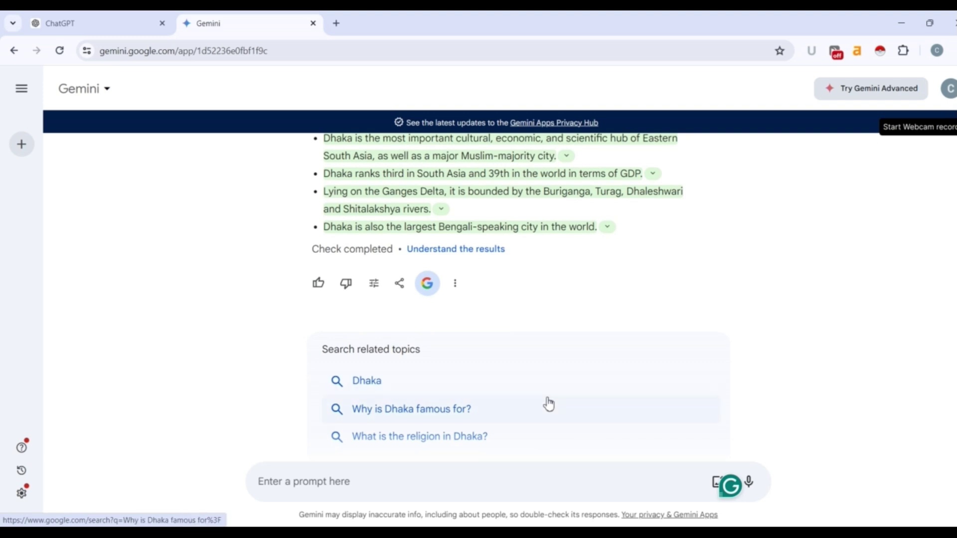